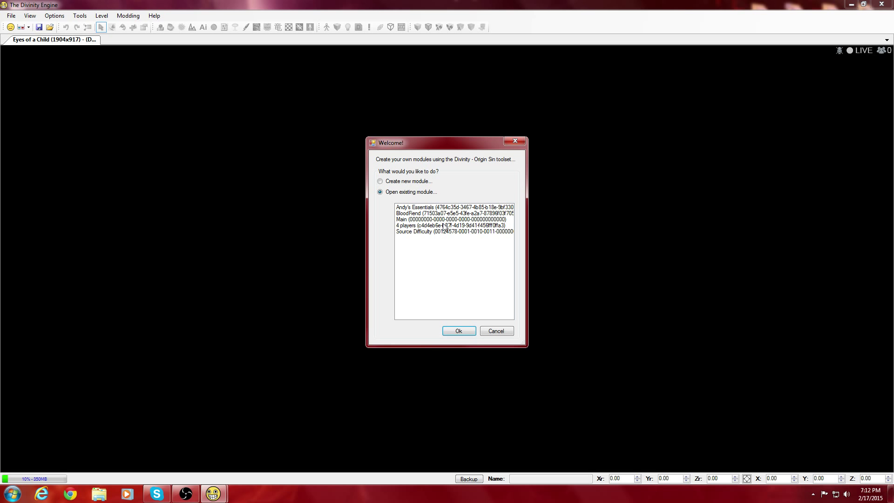
# Begin a new module with Main ticked as a dependency, then cancel the New mod dialog.
pyautogui.click(381, 181)
pyautogui.click(465, 331)
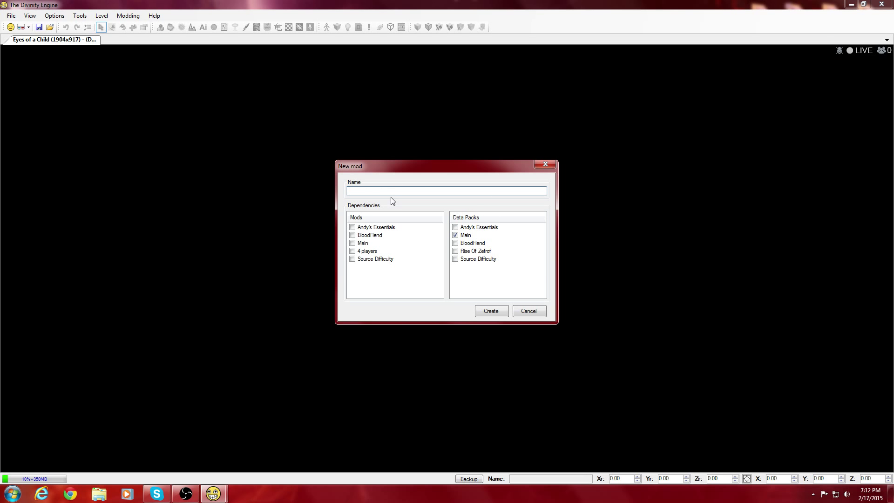
pyautogui.click(352, 243)
pyautogui.click(531, 311)
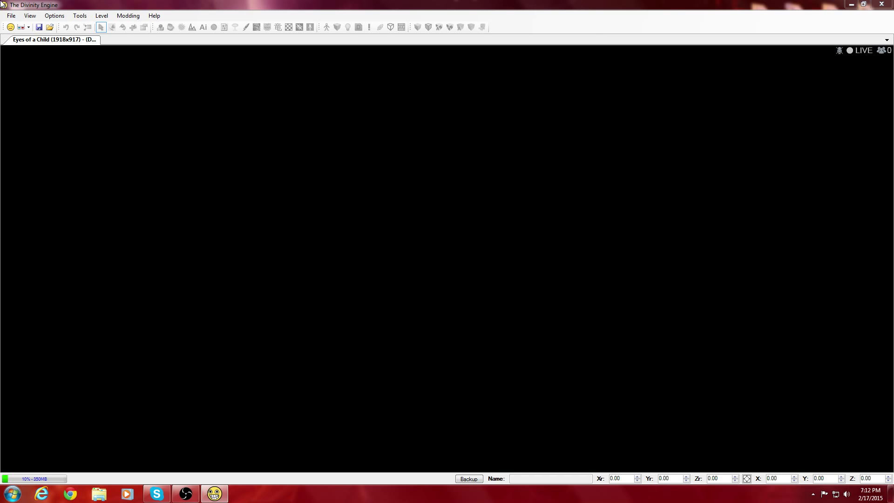
# Show the Resources usage panel from the View menu, then close it.
pyautogui.click(29, 17)
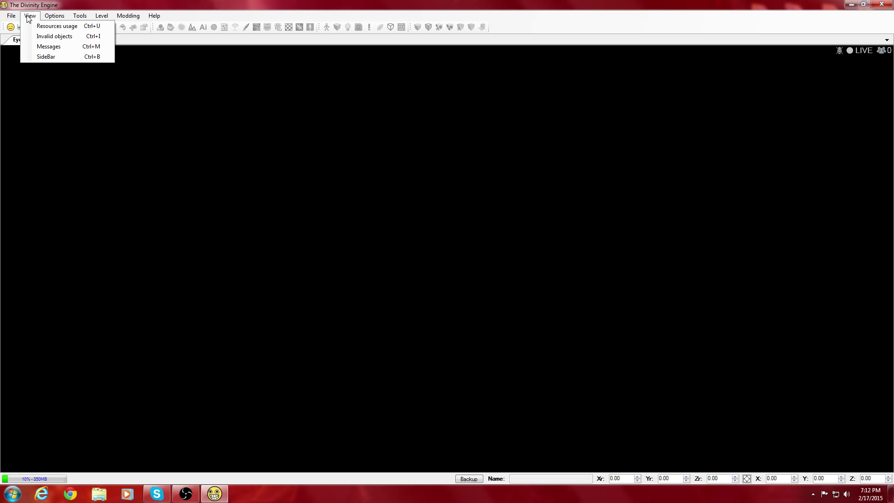
pyautogui.moveTo(62, 18)
pyautogui.click(49, 27)
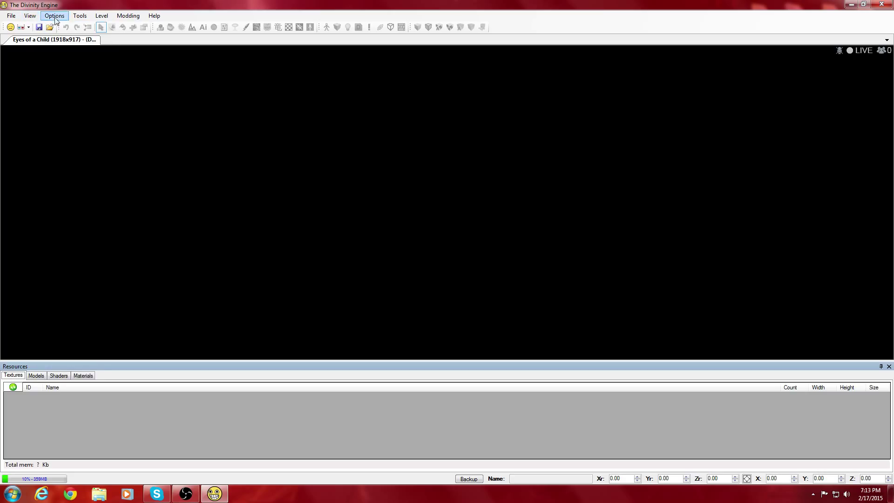
pyautogui.click(888, 367)
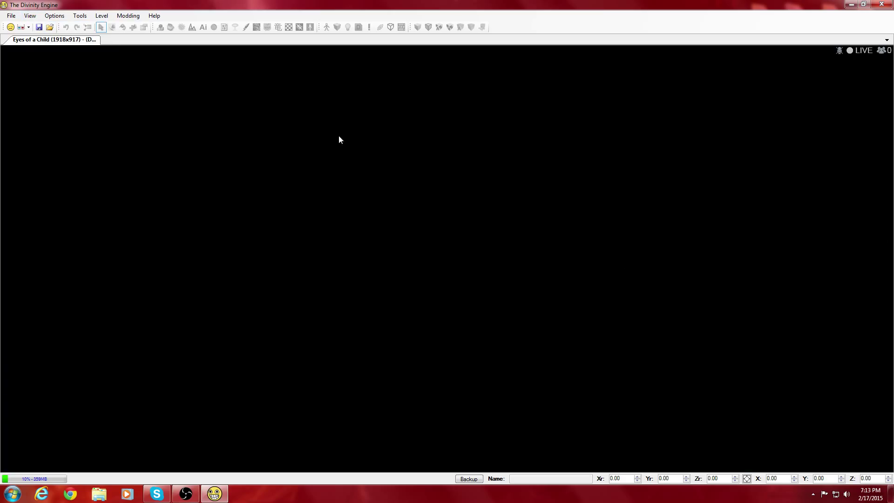
# Open the editor Preferences from the Options menu.
pyautogui.click(30, 16)
pyautogui.moveTo(52, 16)
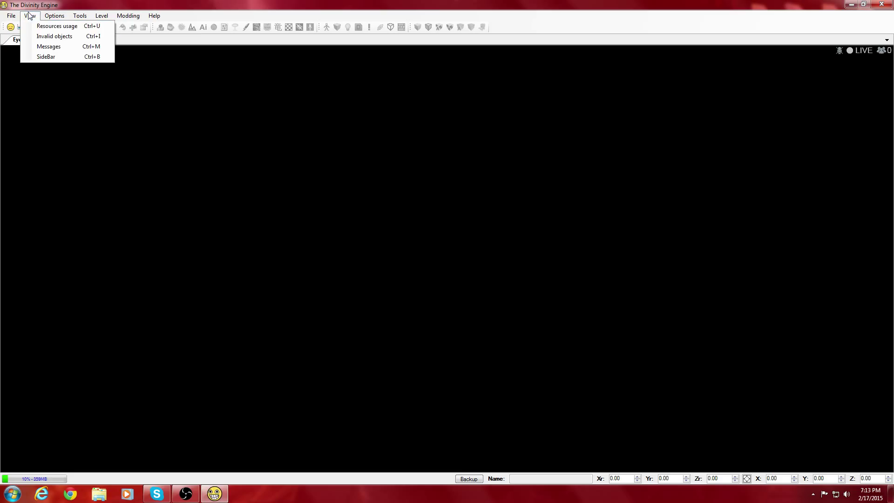
pyautogui.moveTo(14, 16)
pyautogui.click(78, 48)
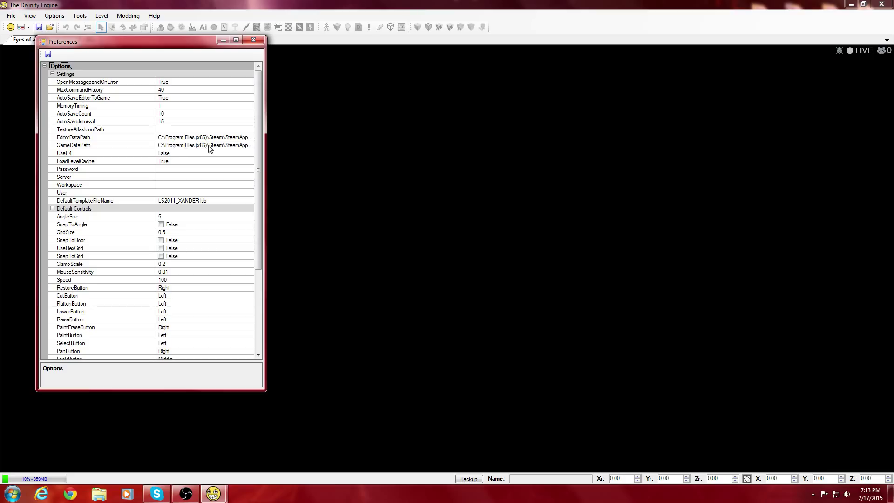
# Inspect the full GameDataPath and EditorDataPath values, then close Preferences.
pyautogui.moveTo(209, 148); pyautogui.dragTo(253, 138)
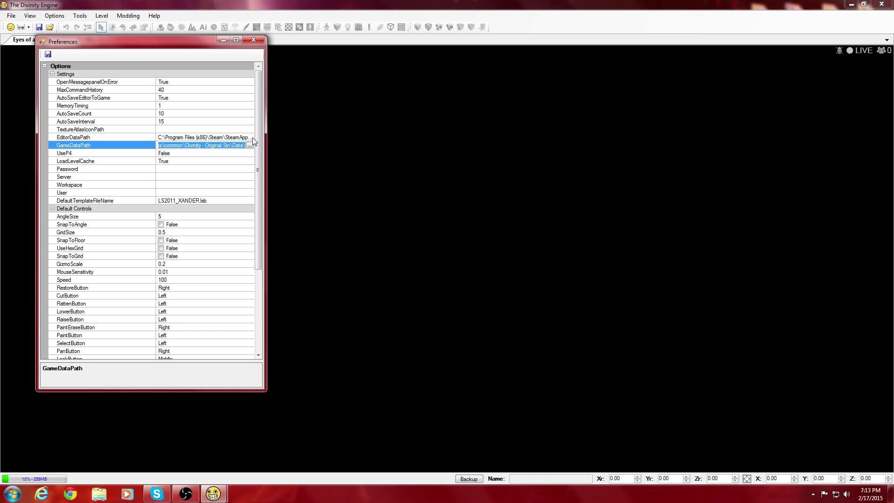
pyautogui.click(207, 138)
pyautogui.moveTo(209, 138); pyautogui.dragTo(254, 138)
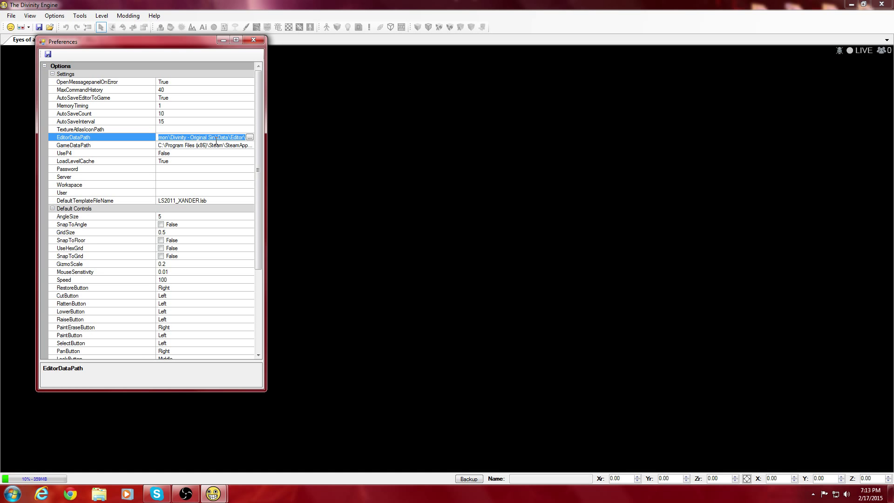
pyautogui.click(257, 41)
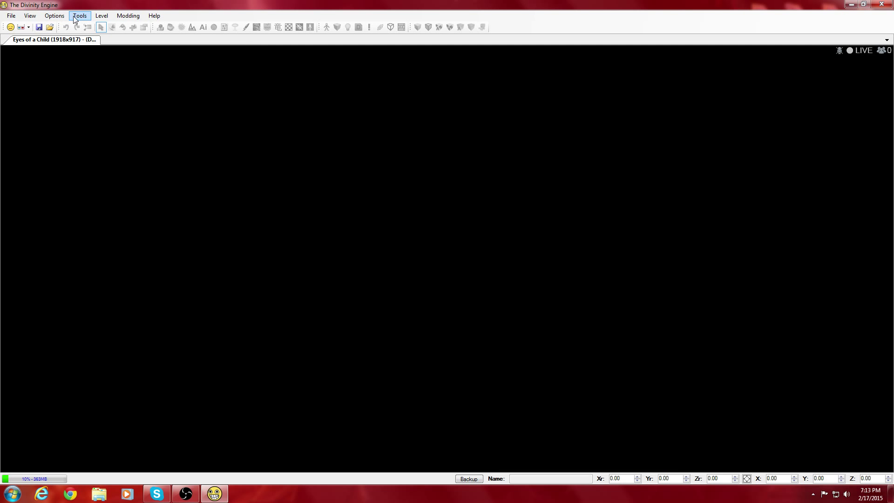
pyautogui.click(55, 16)
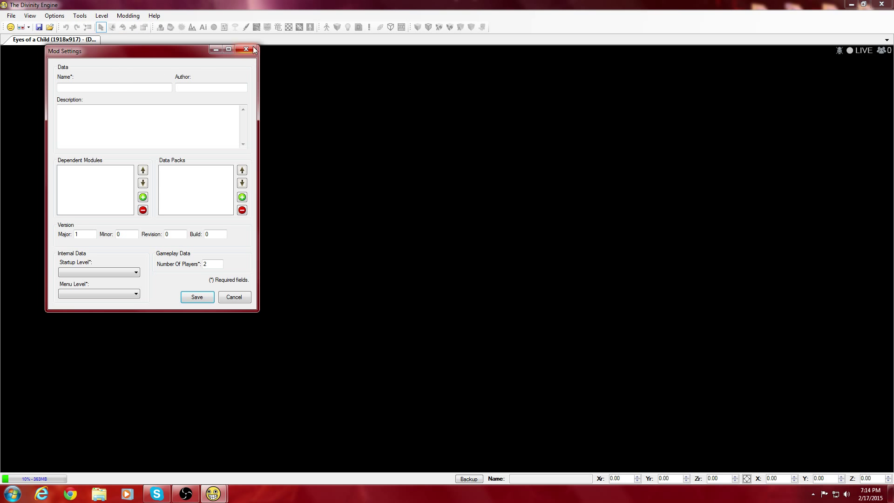
pyautogui.click(245, 49)
# Load the 4 players module from the Welcome list via File > Load module.
pyautogui.click(10, 17)
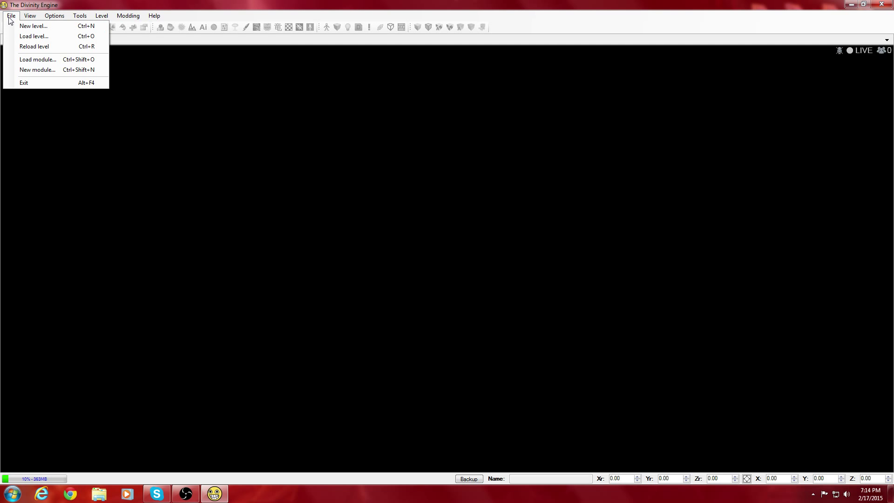
pyautogui.click(38, 60)
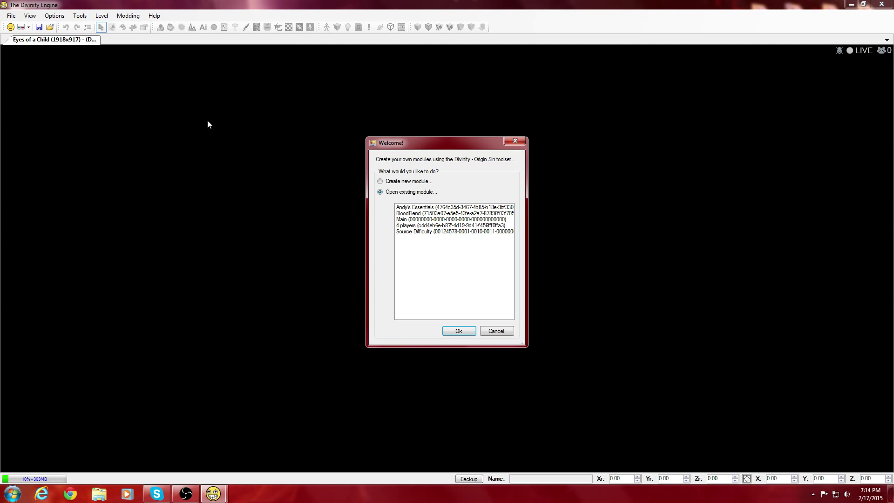
pyautogui.click(440, 226)
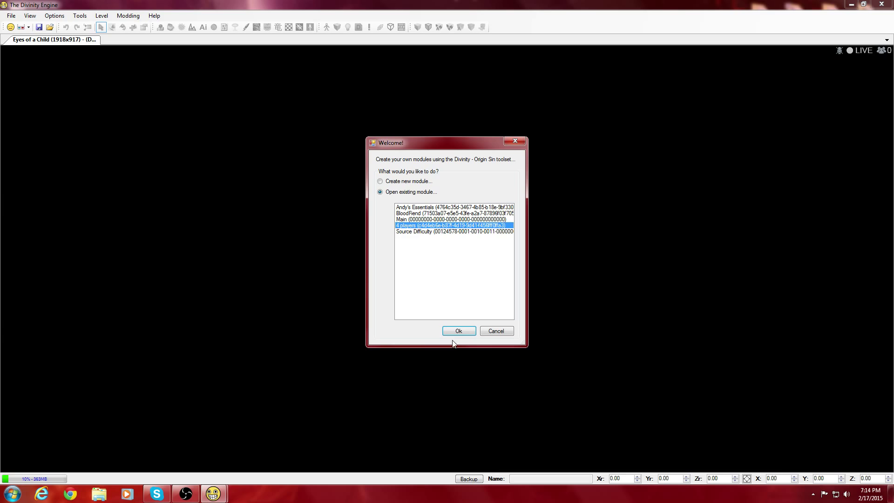
pyautogui.click(459, 330)
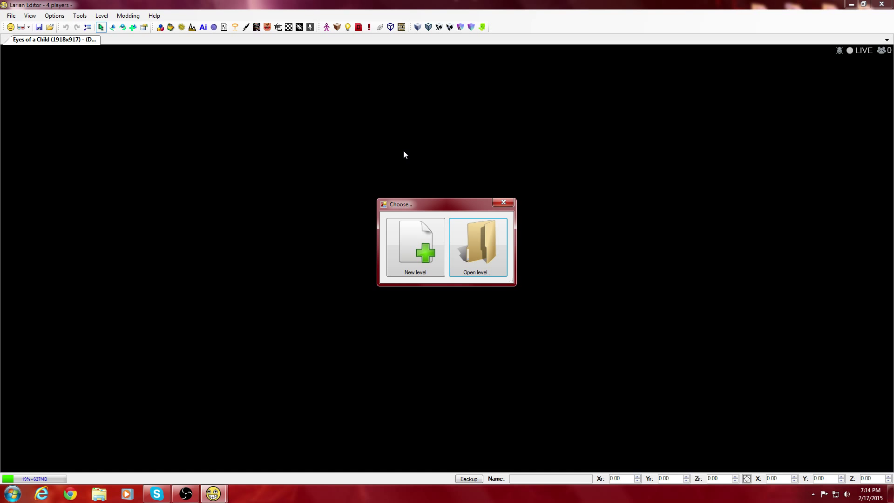
# Abandon creating a new level and open the Modding menu.
pyautogui.click(416, 242)
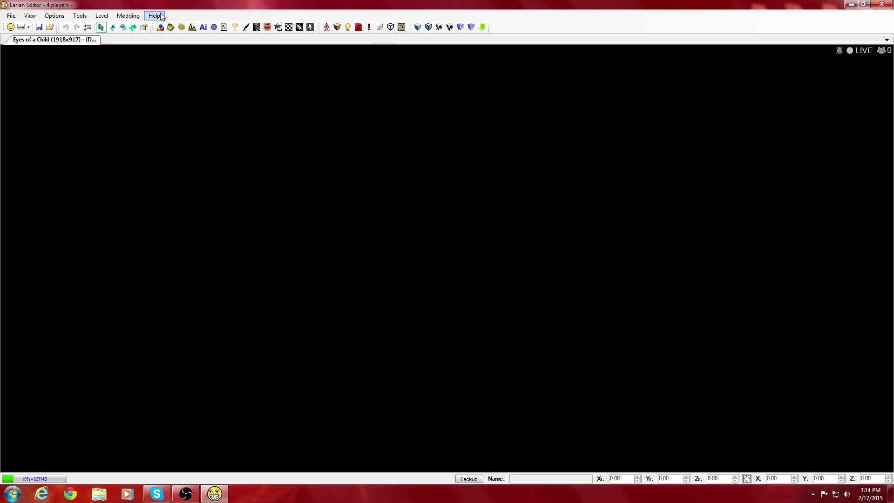
pyautogui.click(138, 17)
# Review the 4 players Mod Settings (4 players, CharacterCreation start) and cancel them unchanged.
pyautogui.click(136, 26)
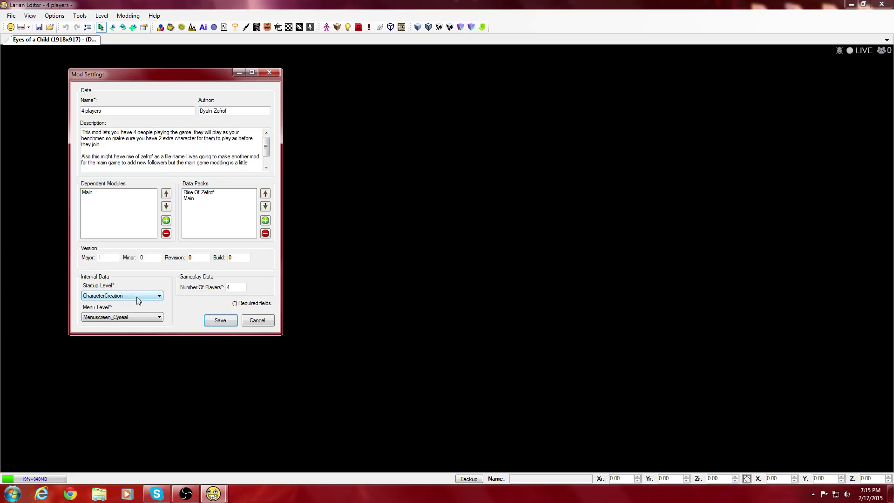
pyautogui.click(270, 323)
pyautogui.click(11, 16)
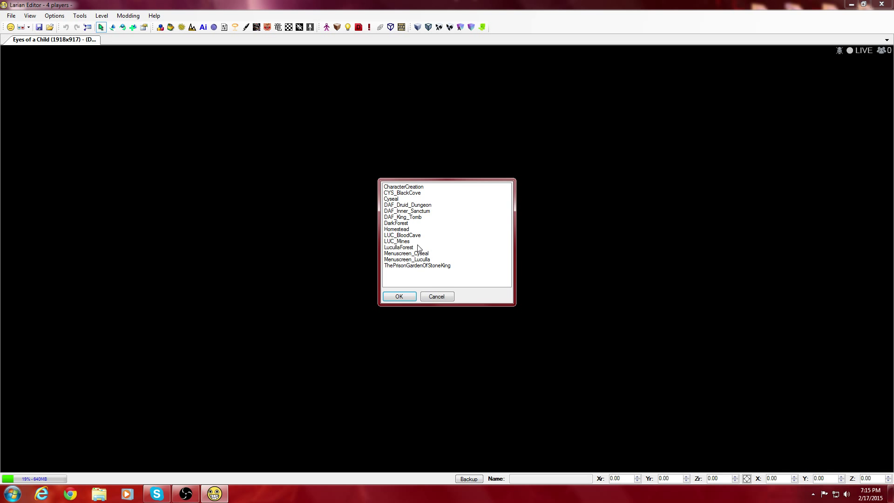
# Dismiss the level list, then start a new level, entering 'Cysea' at the name prompt.
pyautogui.click(433, 297)
pyautogui.click(19, 16)
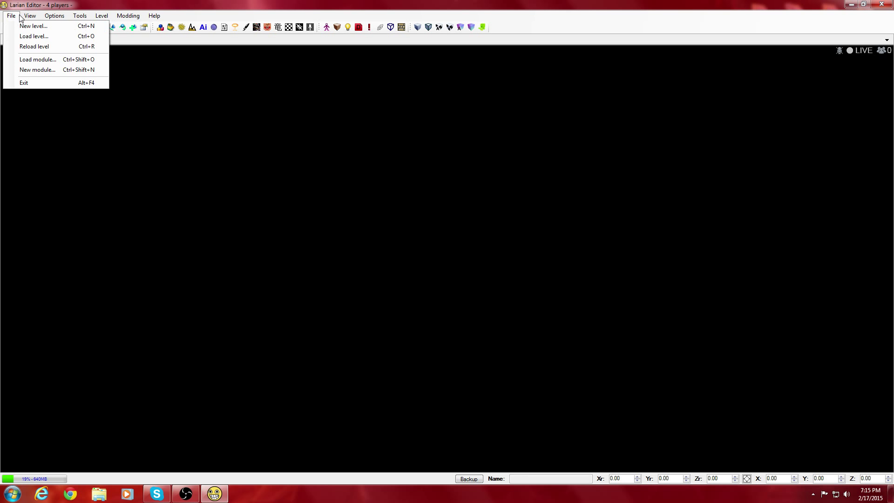
pyautogui.click(19, 17)
pyautogui.click(17, 16)
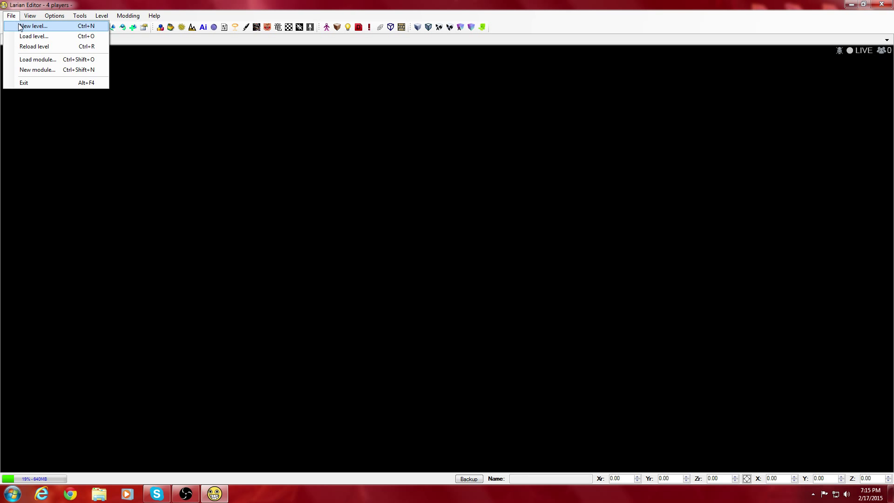
pyautogui.click(19, 27)
pyautogui.write('Cysea')
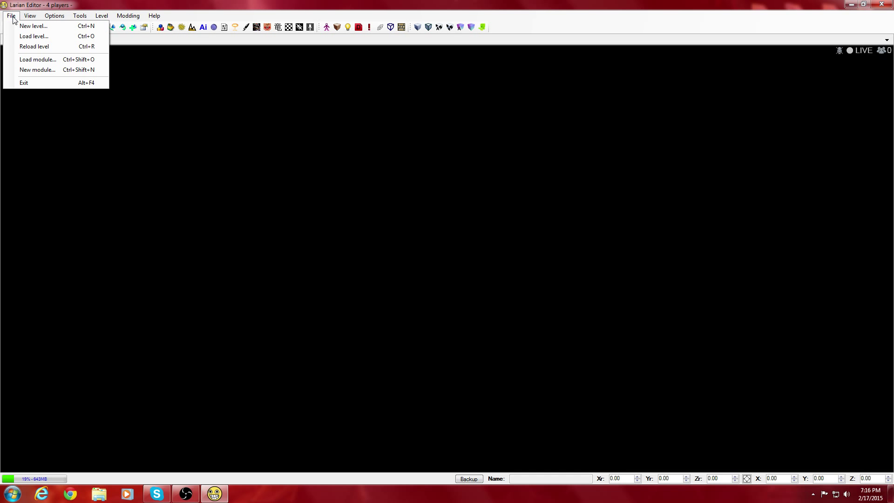
# Load the Cyseal level from the level list.
pyautogui.click(30, 36)
pyautogui.click(400, 199)
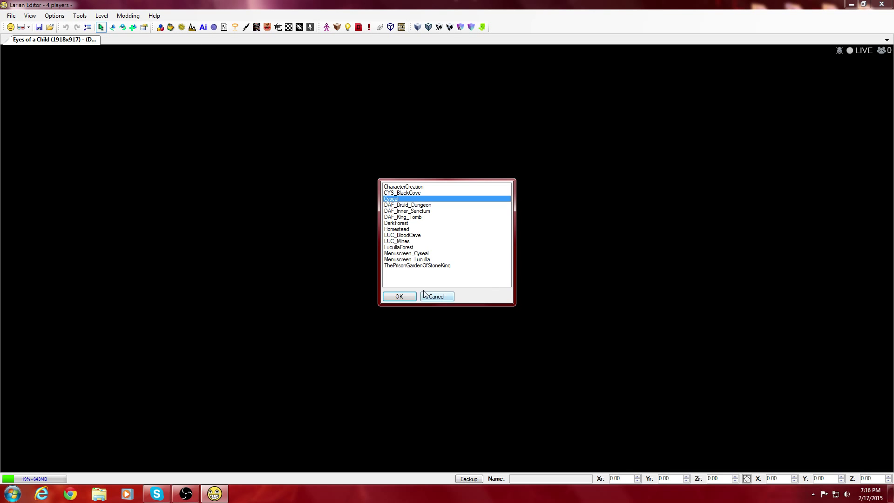
pyautogui.click(399, 296)
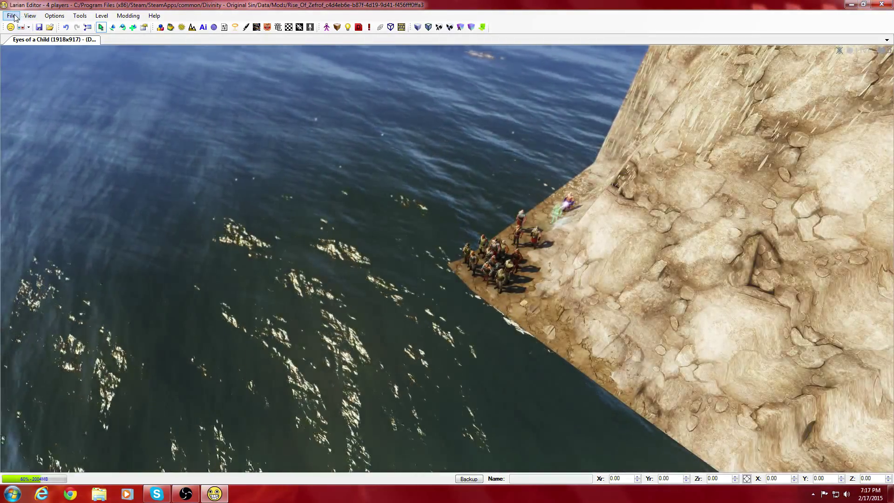
pyautogui.click(11, 15)
pyautogui.click(44, 41)
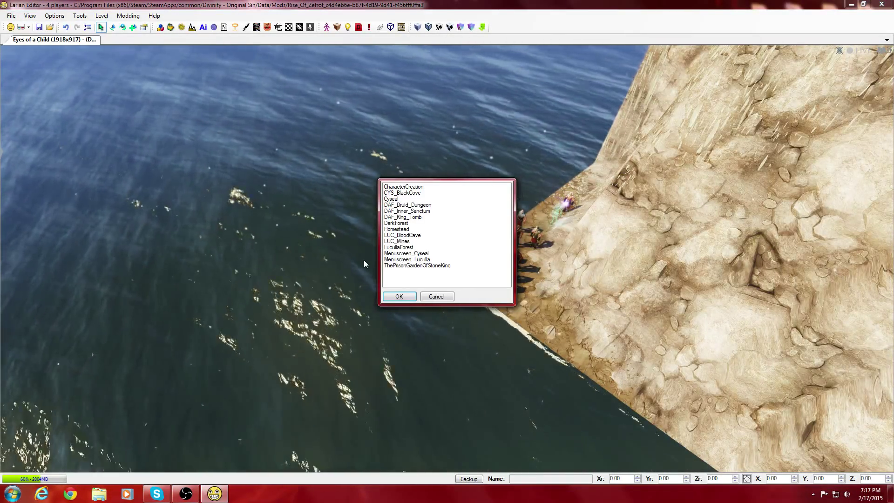
pyautogui.click(426, 266)
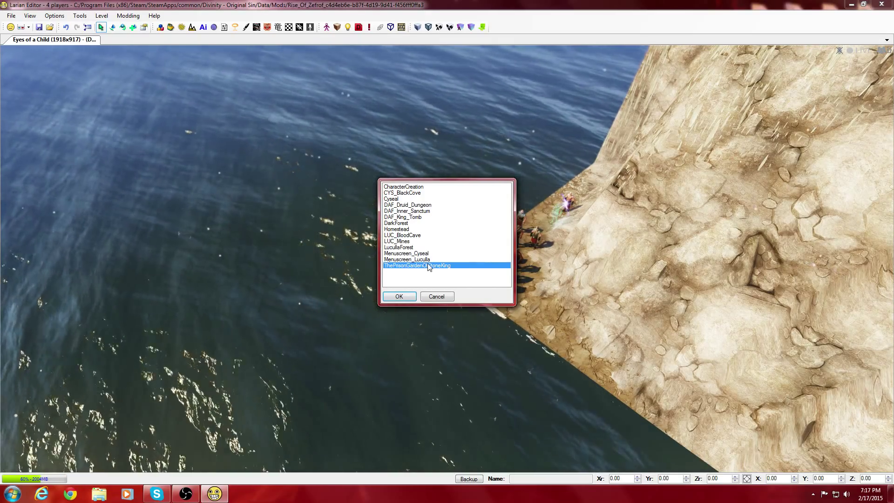
pyautogui.click(436, 296)
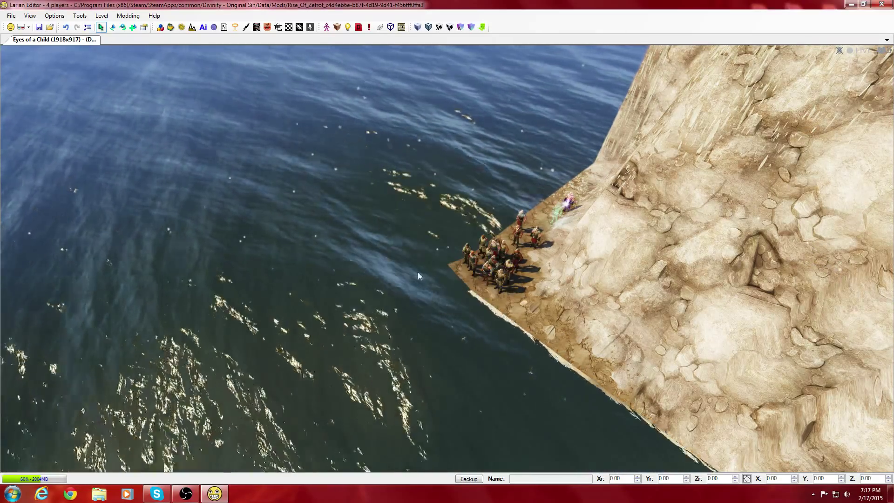
pyautogui.click(11, 15)
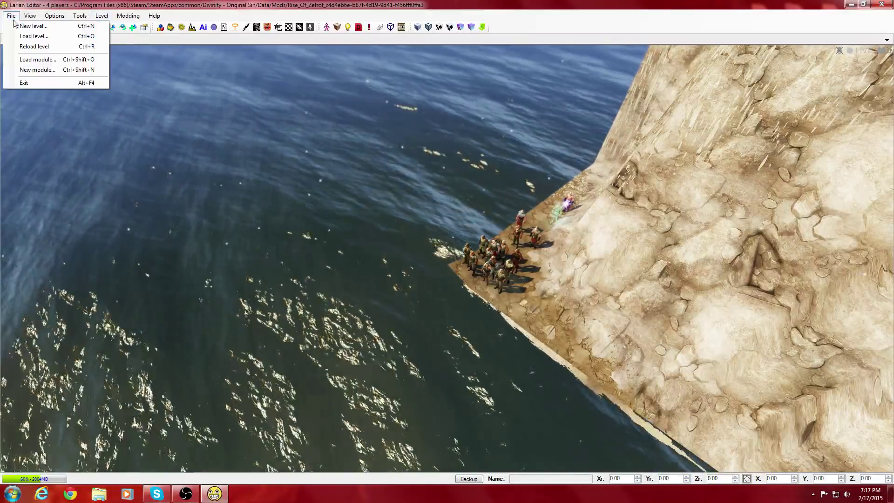
pyautogui.click(12, 15)
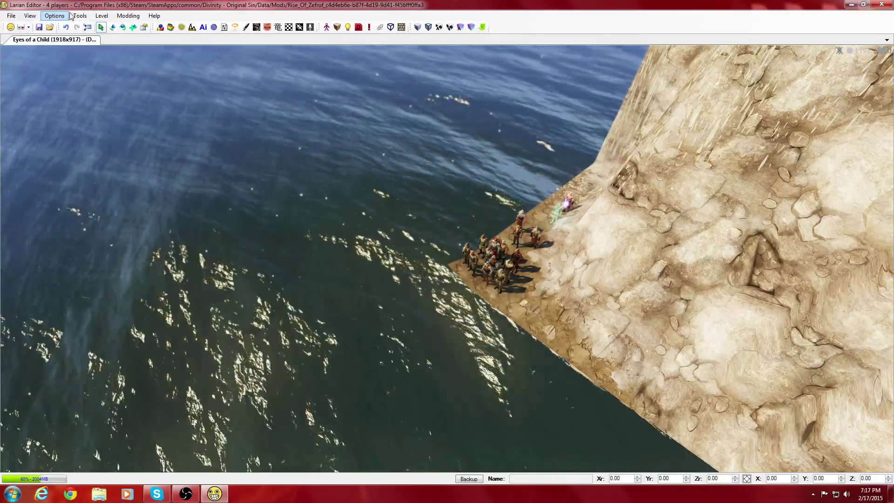
pyautogui.click(80, 16)
pyautogui.click(100, 28)
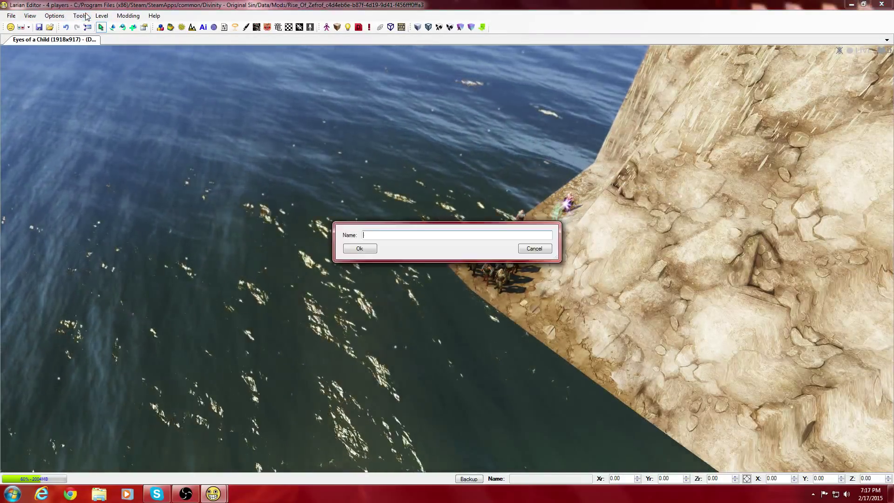
pyautogui.click(545, 247)
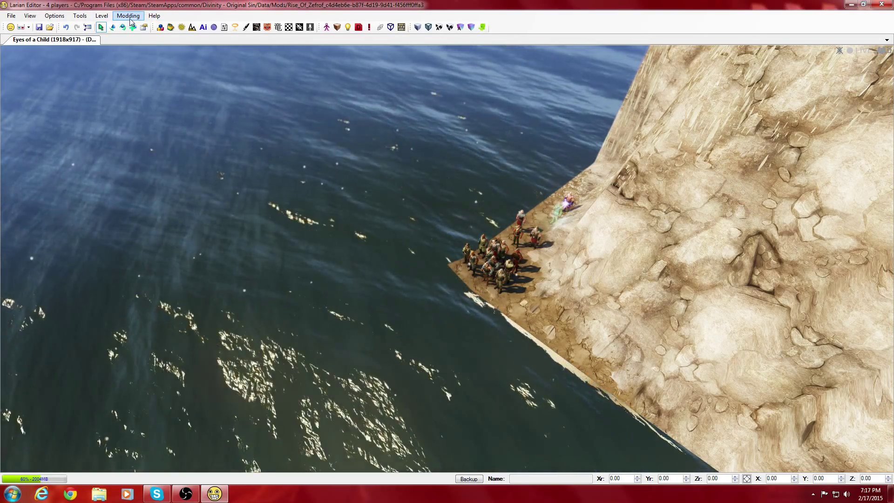
pyautogui.click(128, 16)
pyautogui.click(144, 27)
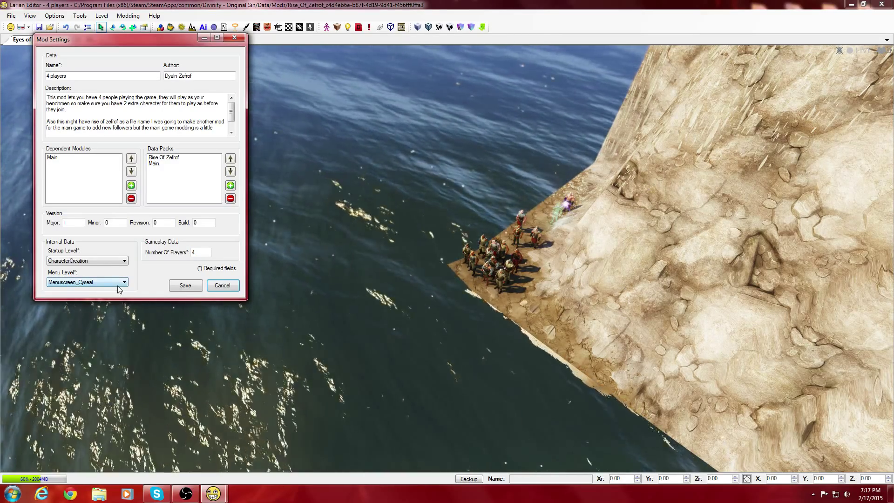
pyautogui.click(219, 286)
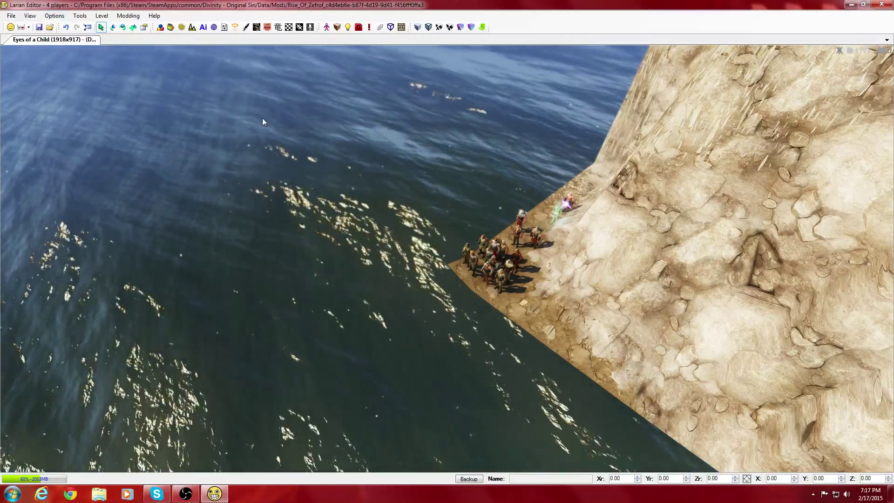
pyautogui.moveTo(261, 195)
pyautogui.mouseDown(button='right')
pyautogui.moveTo(293, 205)
pyautogui.moveTo(274, 191)
pyautogui.mouseUp(button='right')
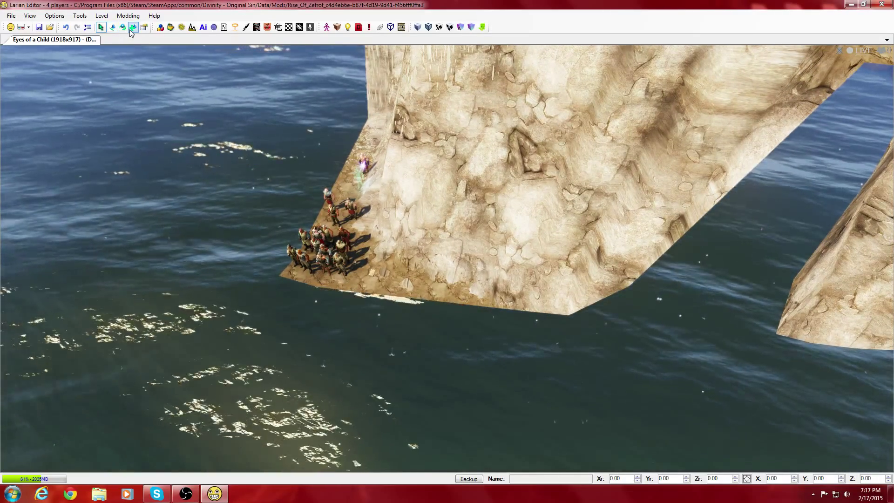
# Open the Root templates browser showing all 4119 templates, filtered to 925 entries.
pyautogui.click(133, 27)
pyautogui.click(157, 27)
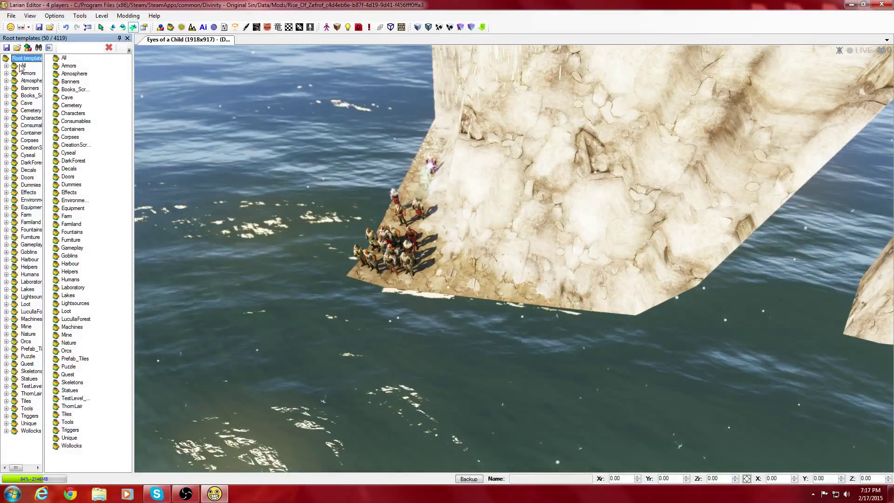
pyautogui.click(22, 66)
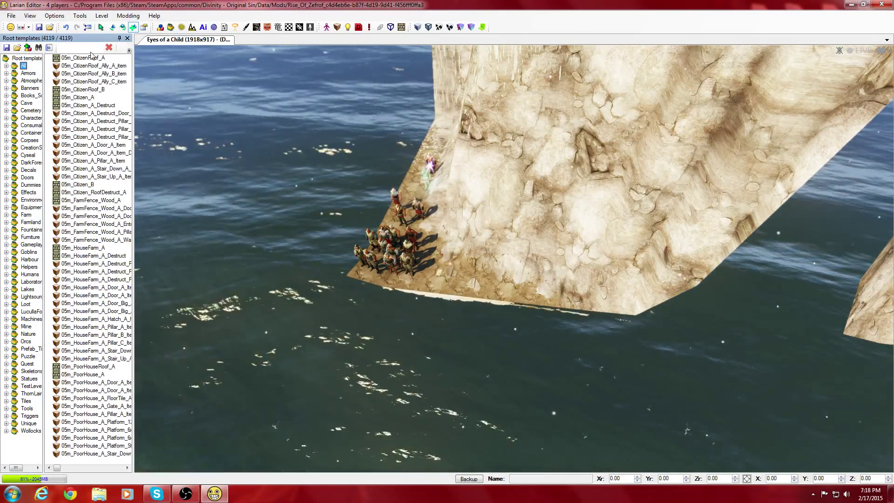
pyautogui.moveTo(134, 75); pyautogui.dragTo(161, 75)
pyautogui.click(147, 48)
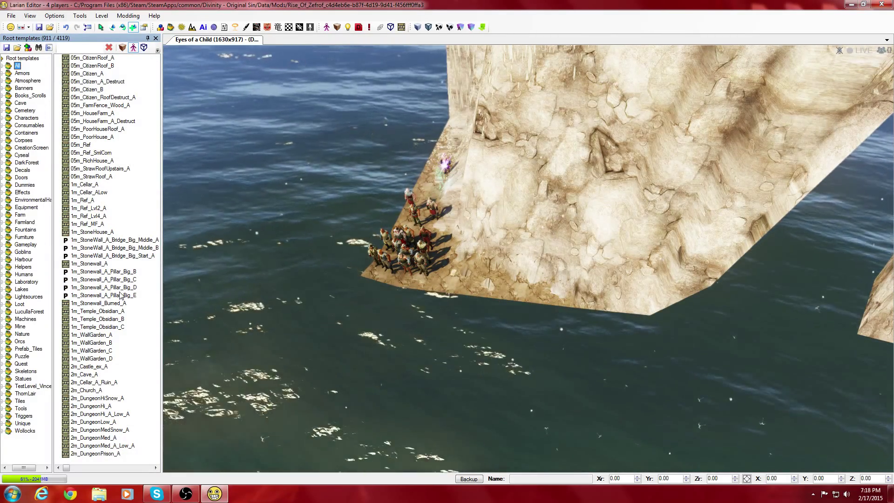
pyautogui.click(72, 467)
pyautogui.moveTo(72, 467); pyautogui.dragTo(81, 467)
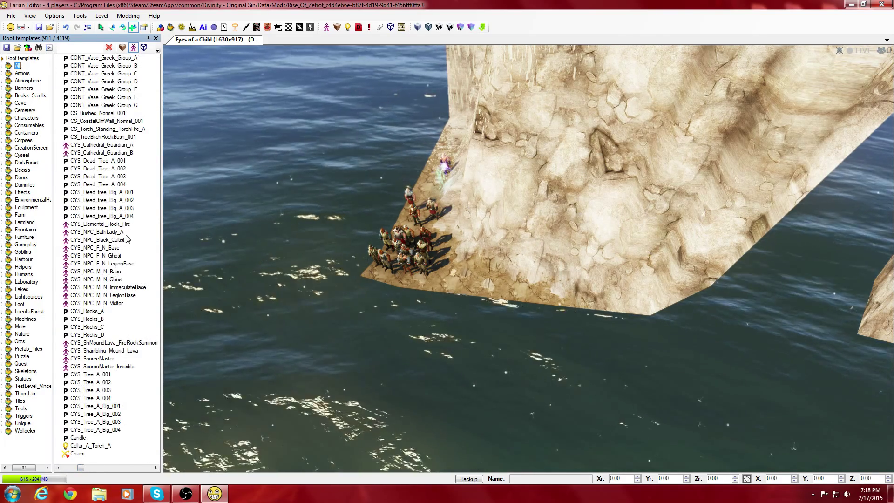
# Place CYS_NPC_BathLady_A on the cliff ledge beside the group of characters.
pyautogui.click(96, 231)
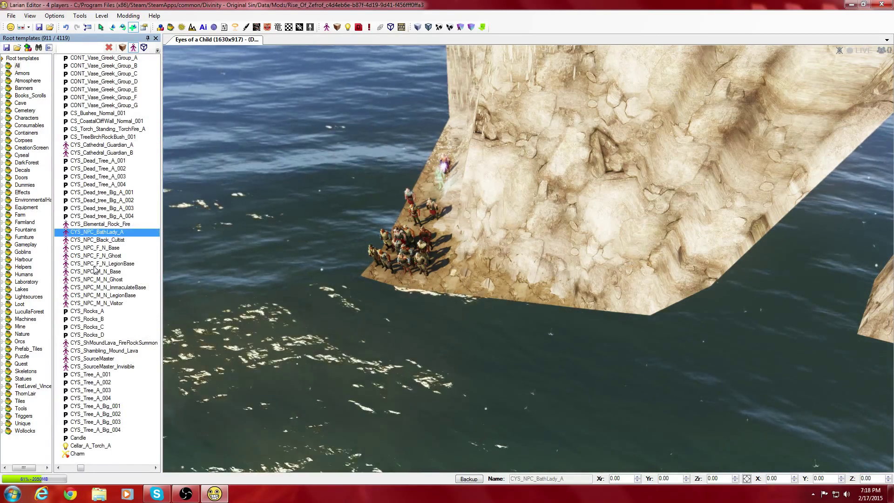
pyautogui.moveTo(503, 279); pyautogui.dragTo(512, 283, button='middle')
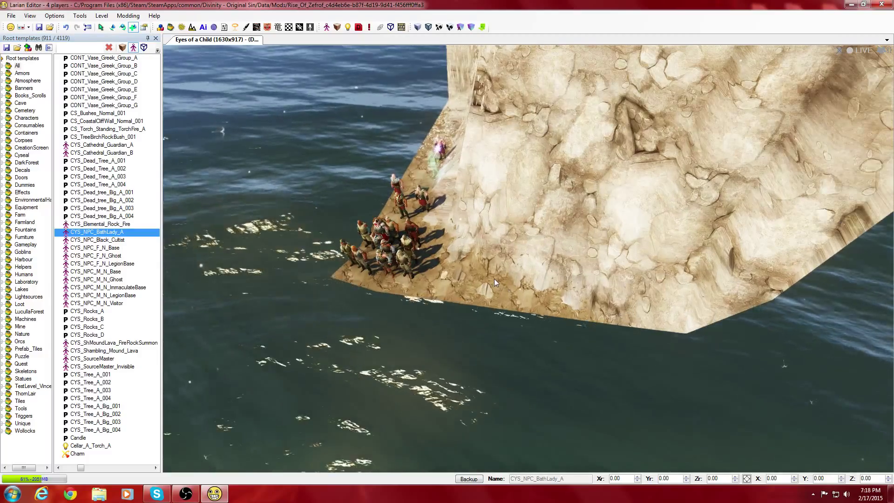
pyautogui.scroll(5, 494, 279)
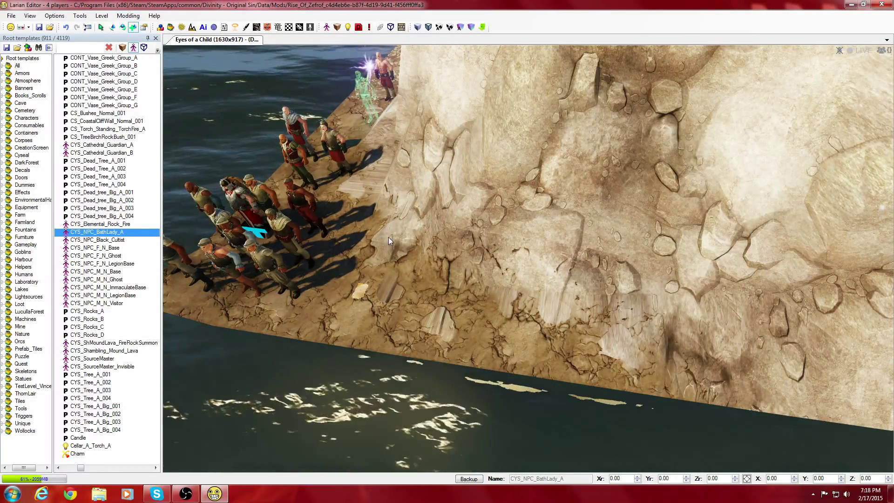
pyautogui.click(412, 303)
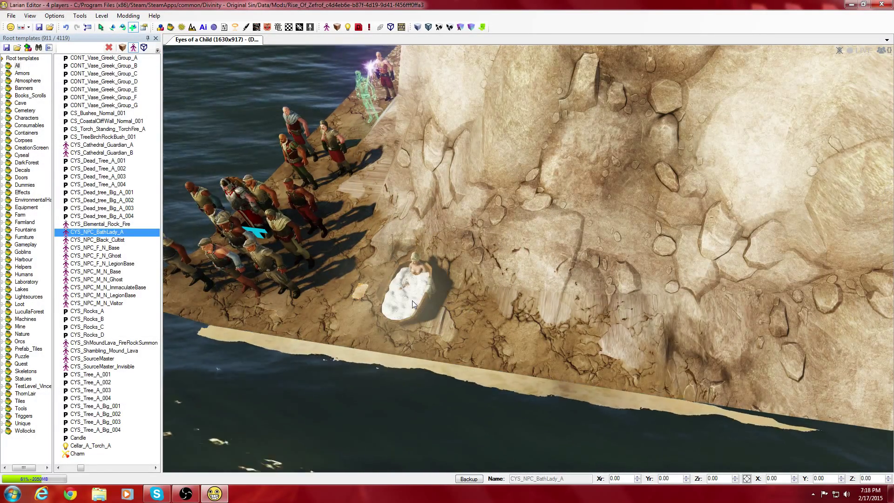
pyautogui.scroll(3, 412, 300)
pyautogui.scroll(-2, 412, 301)
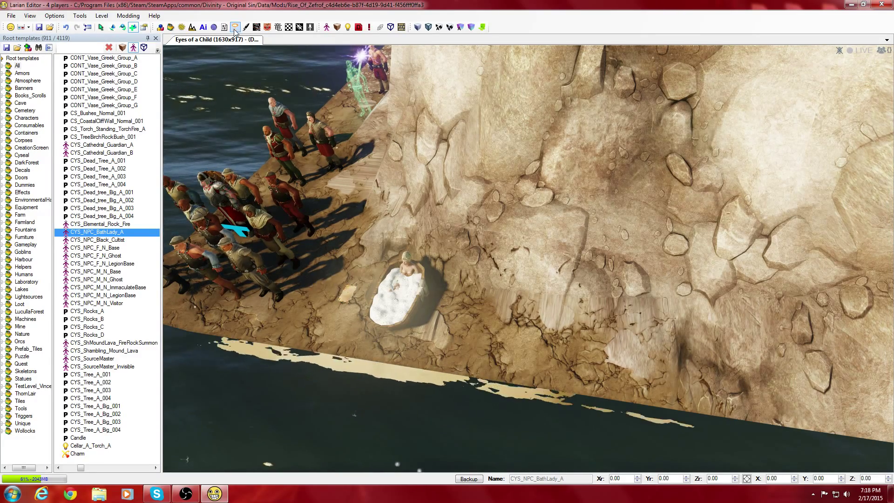
# Open and close the Keyword editor, then the Story editor after collapsing its Start goal.
pyautogui.click(270, 28)
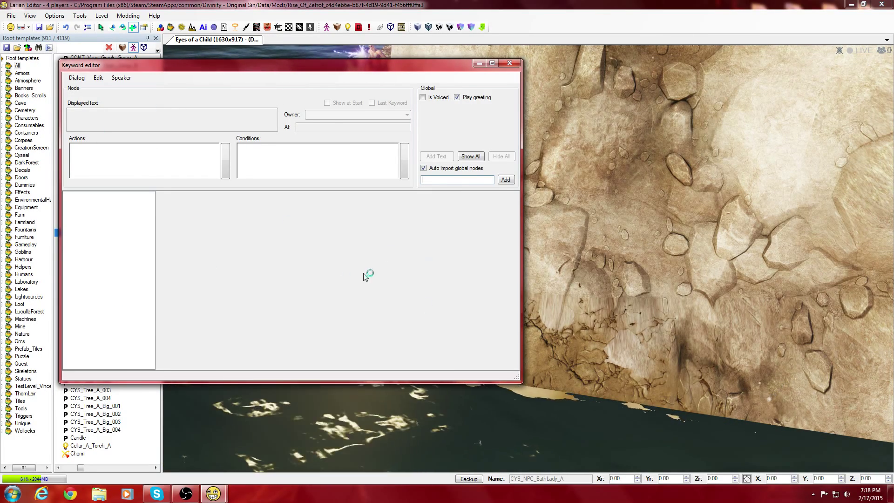
pyautogui.click(509, 63)
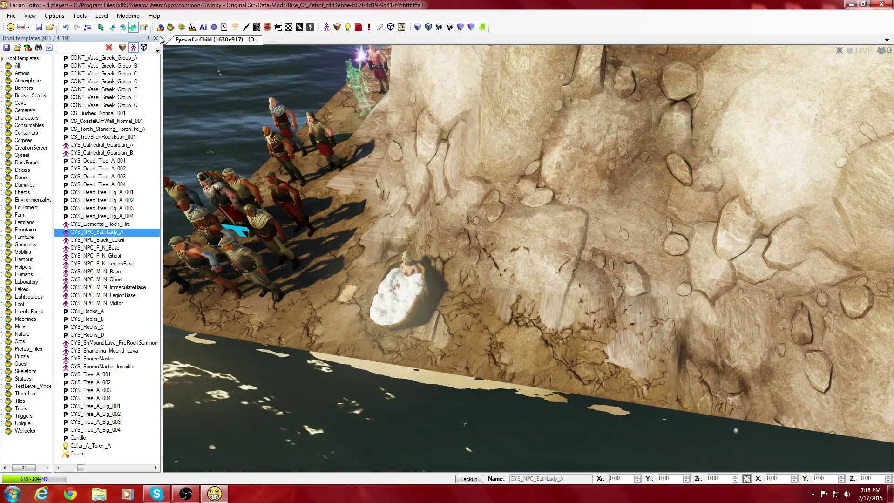
pyautogui.click(256, 27)
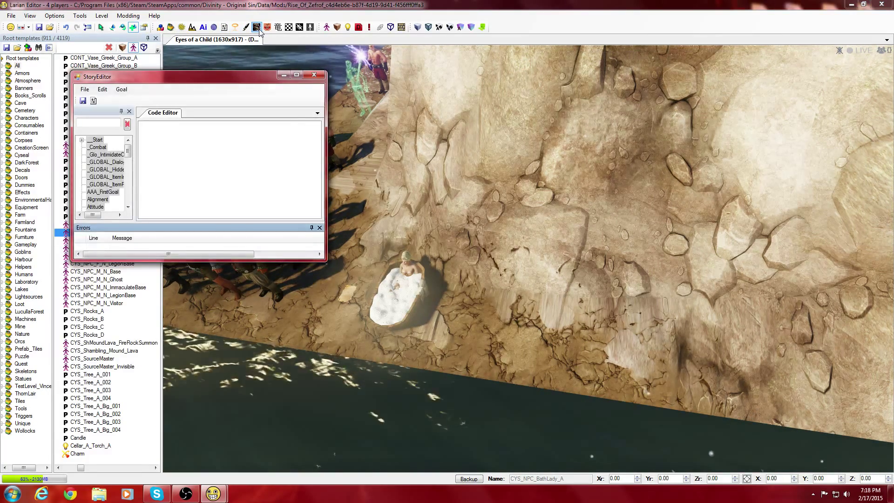
pyautogui.click(82, 140)
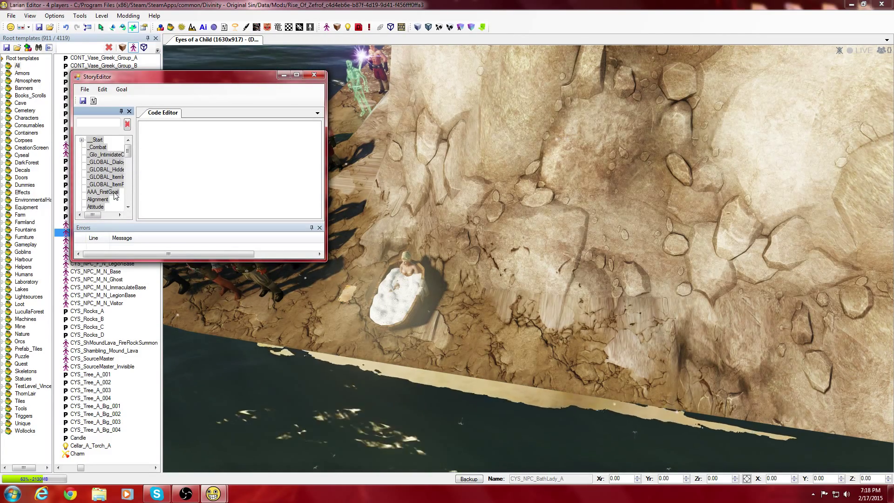
pyautogui.click(314, 74)
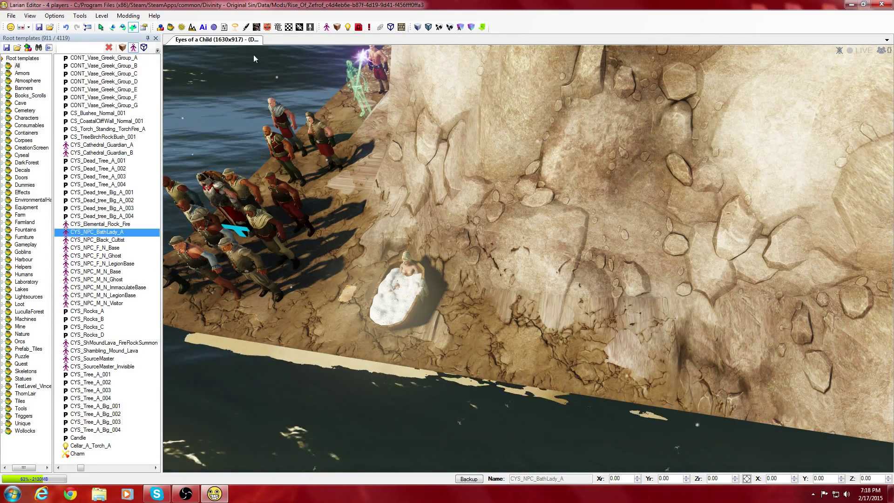
# Hide the root templates list and zoom out for a wide view over the beach and cliffs.
pyautogui.click(156, 38)
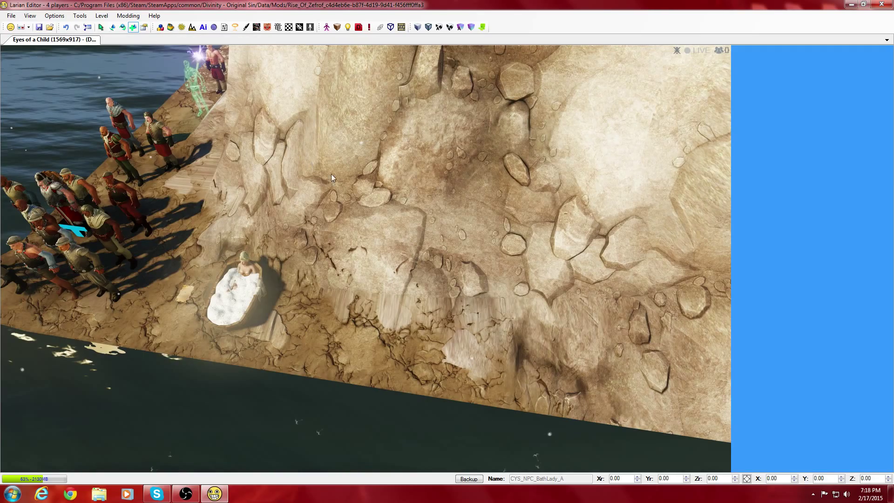
pyautogui.scroll(-10, 331, 174)
pyautogui.moveTo(436, 182); pyautogui.dragTo(463, 205, button='middle')
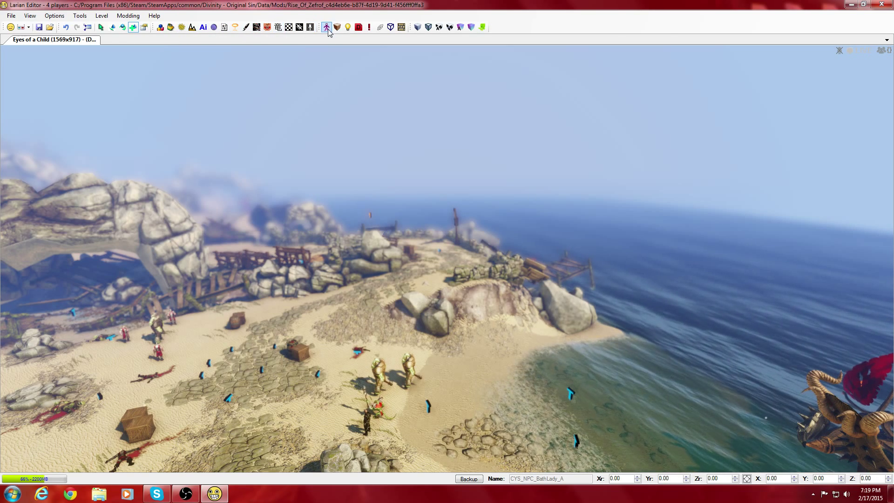
# Show the terrain list (Terrain_000–002), try a sculpting brush, then return to Select mode.
pyautogui.click(195, 30)
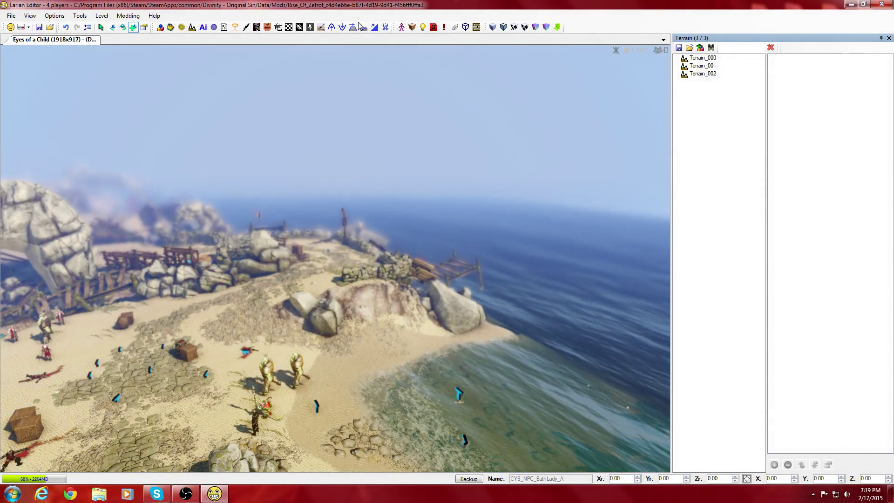
pyautogui.click(331, 27)
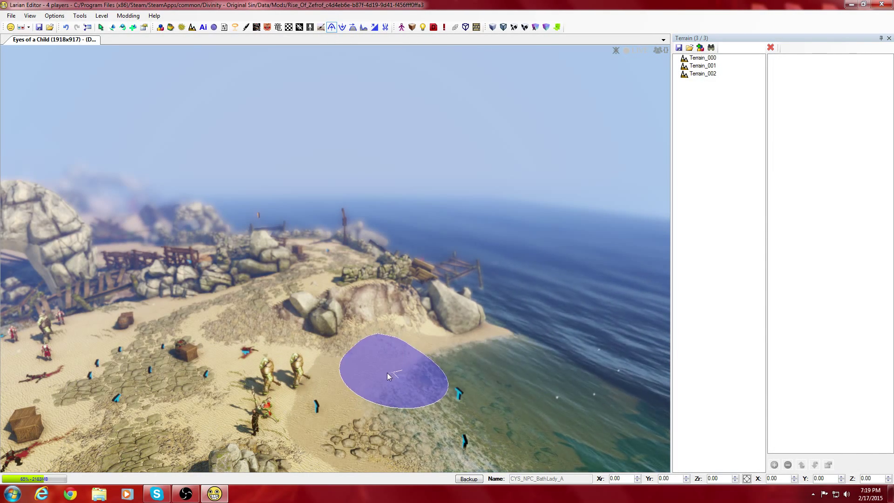
pyautogui.click(101, 27)
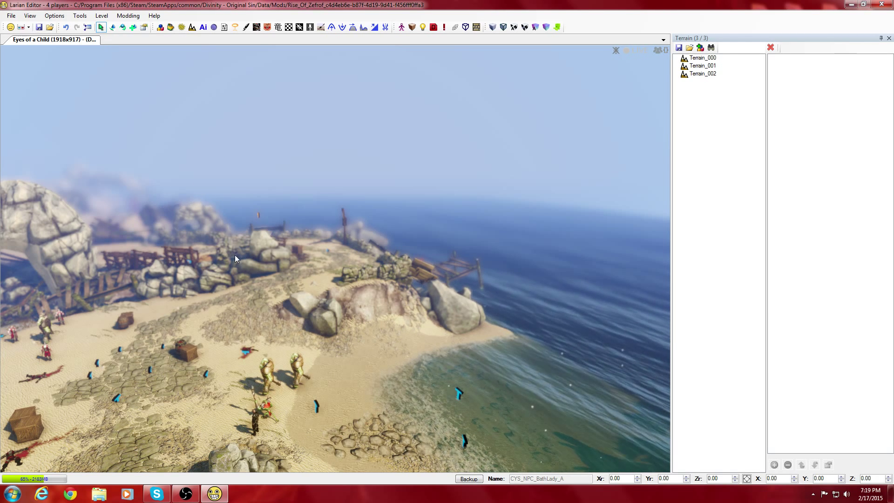
# Try checking out the orc CYS_Arhu_Orc2, then dismiss the could-not-open-file error and message log.
pyautogui.click(266, 364)
pyautogui.rightClick(268, 359)
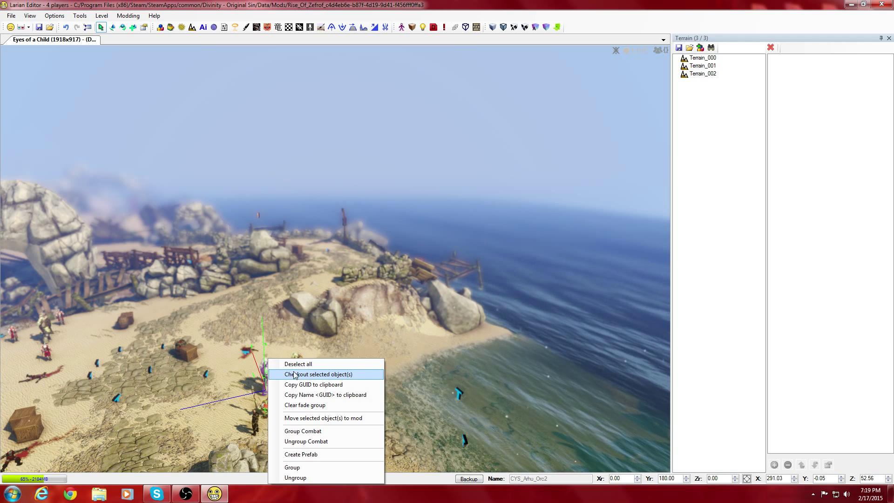
pyautogui.click(308, 374)
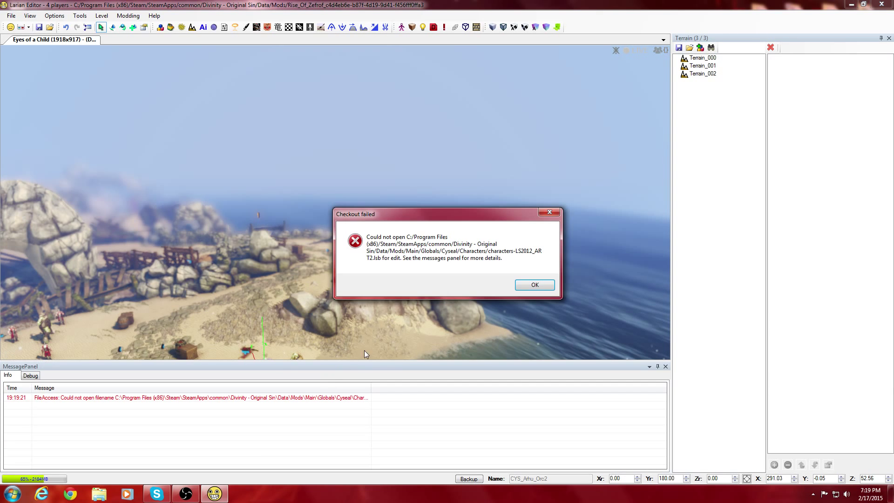
pyautogui.click(540, 285)
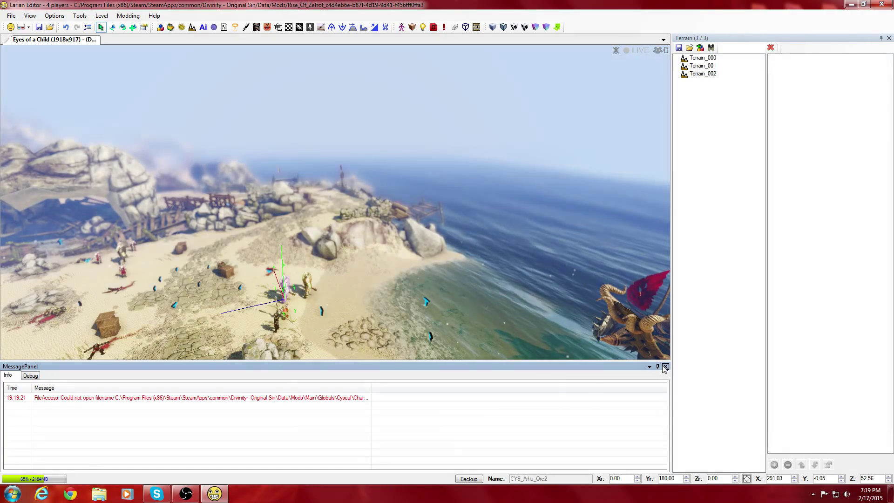
pyautogui.click(666, 367)
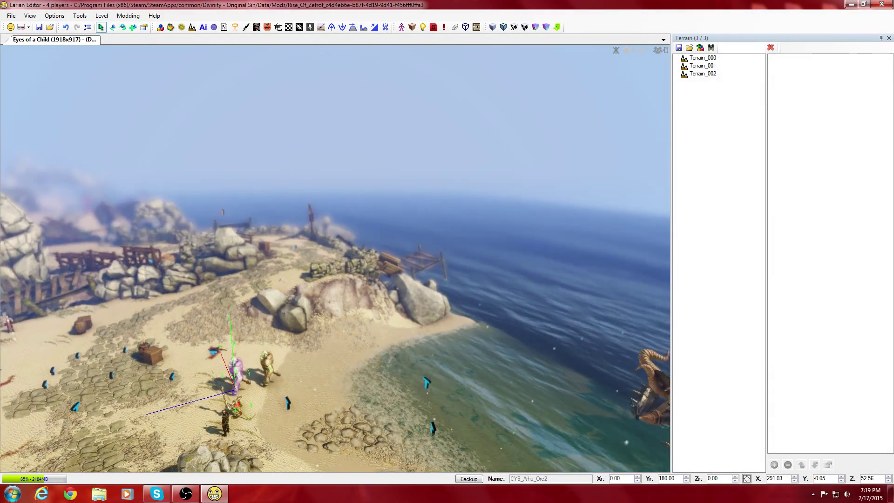
# Move the camera with WASD past the red-sailed ship to the rocky shore's wooden crane.
pyautogui.press('d')
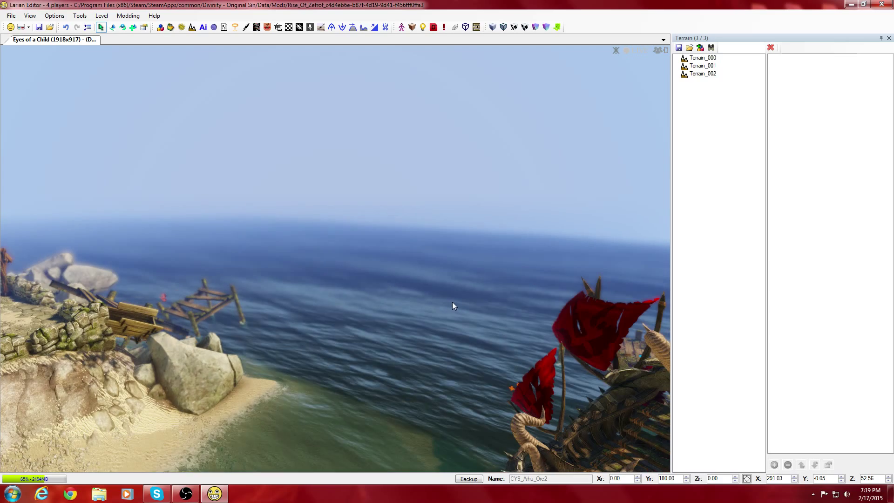
pyautogui.press('a')
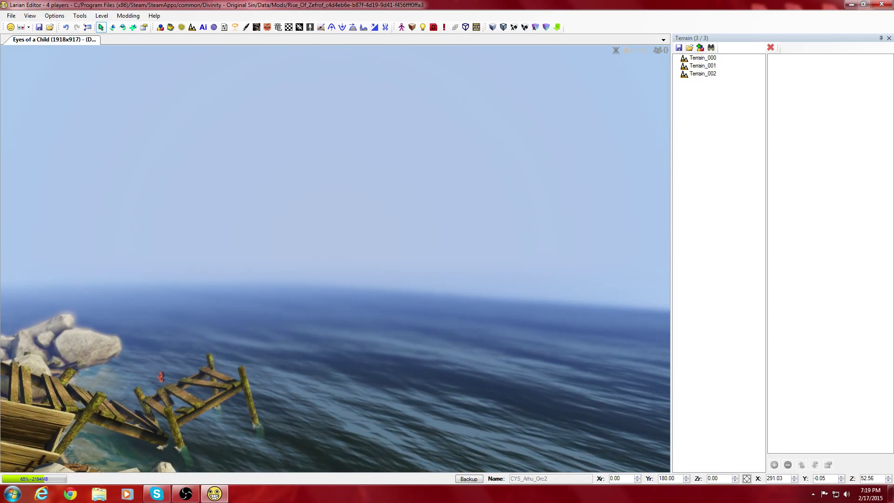
pyautogui.press('d')
pyautogui.press('a')
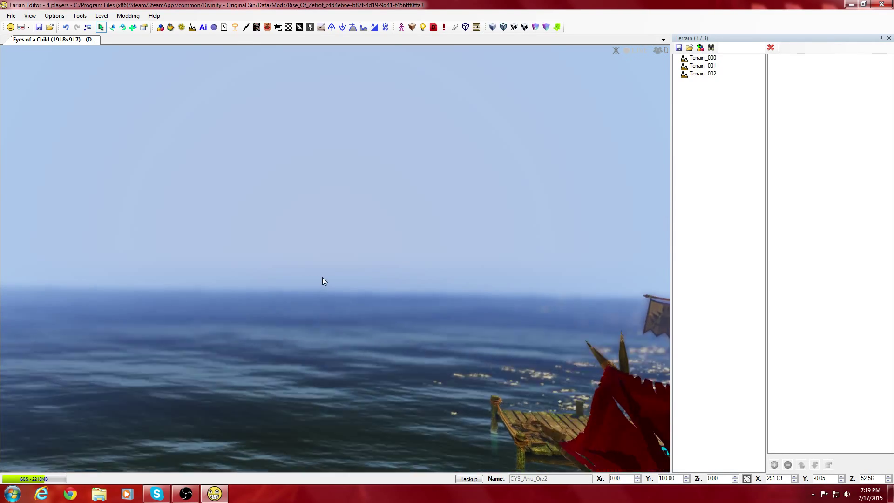
pyautogui.press('a')
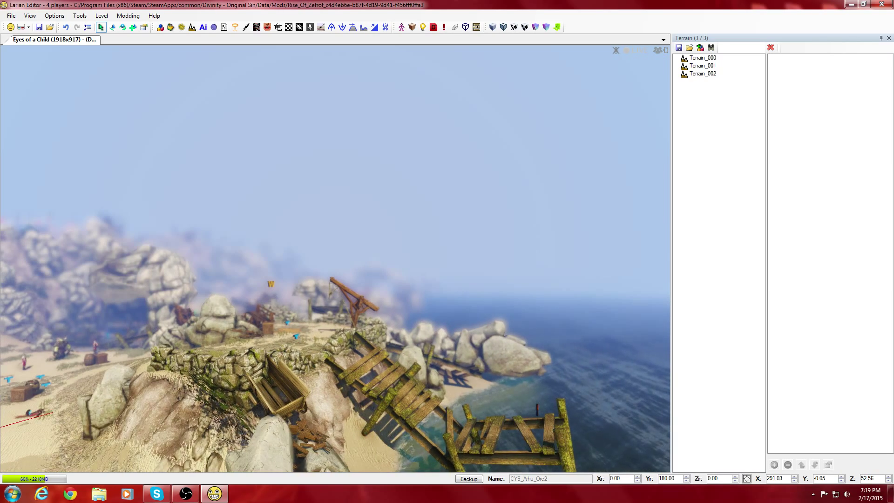
pyautogui.press('w')
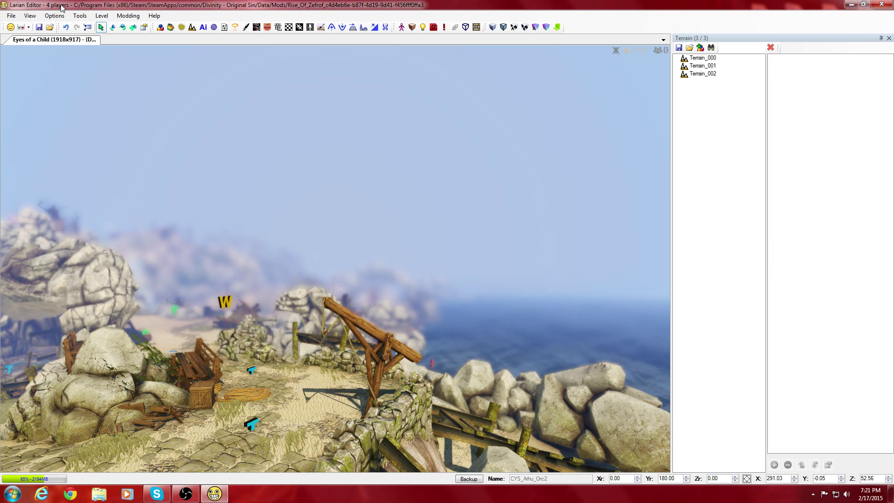
# Look over the File and Modding menus' Publish module options, then bring the OBS window forward.
pyautogui.click(15, 16)
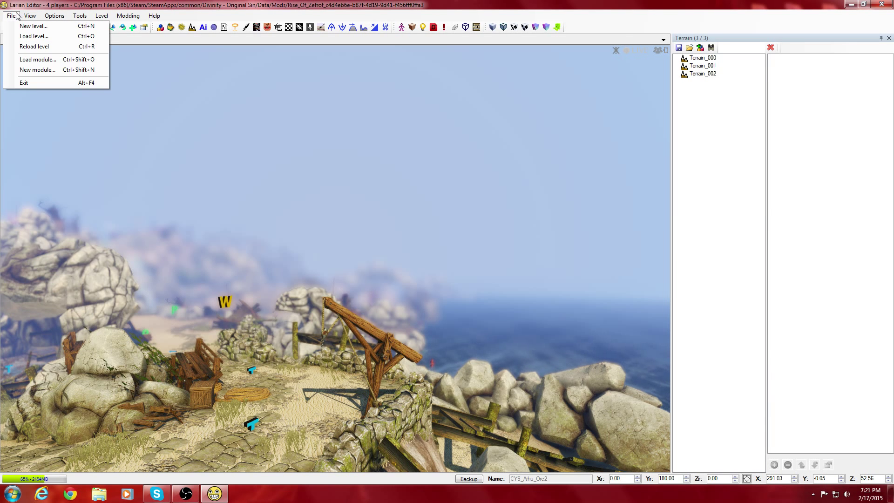
pyautogui.click(16, 16)
pyautogui.click(135, 17)
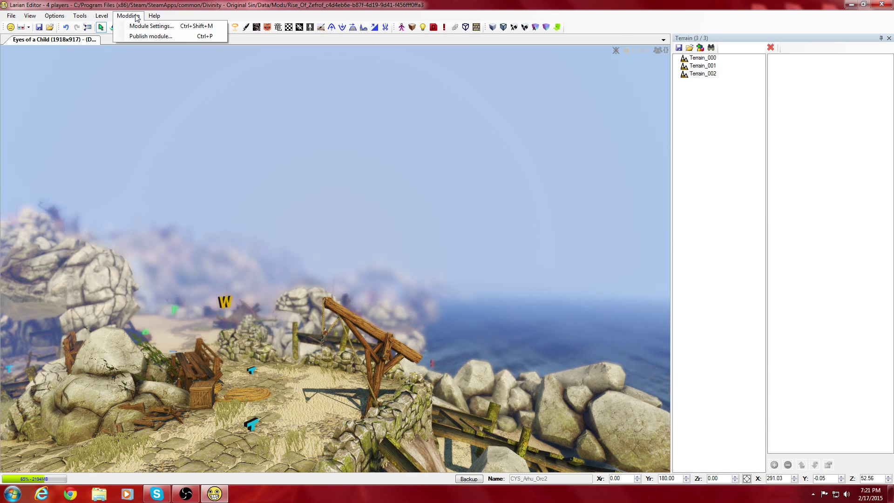
pyautogui.click(135, 17)
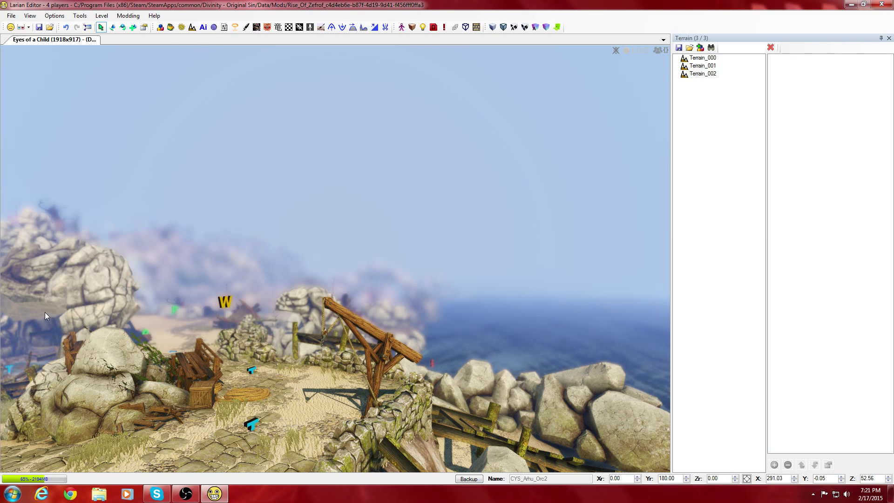
pyautogui.click(185, 496)
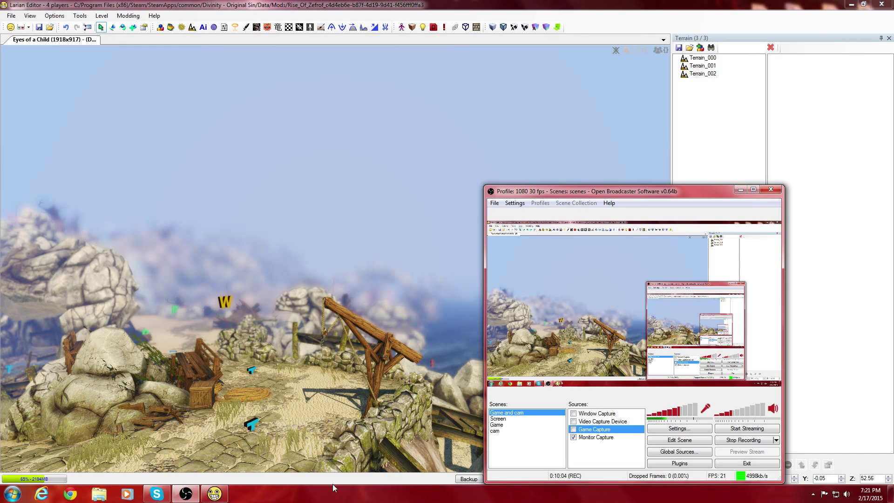